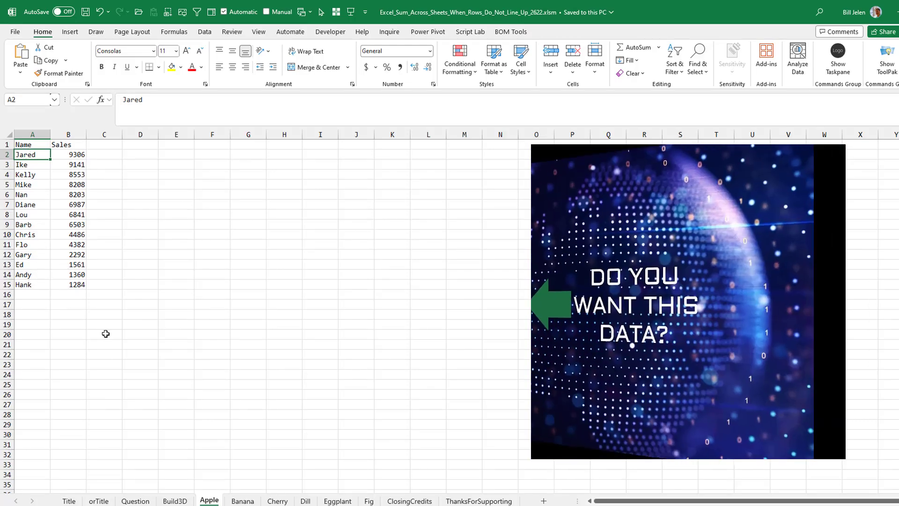
Step: Compare the name and sales lists on the Banana, Cherry and Dill sheets, then return to Apple
left_click(244, 501)
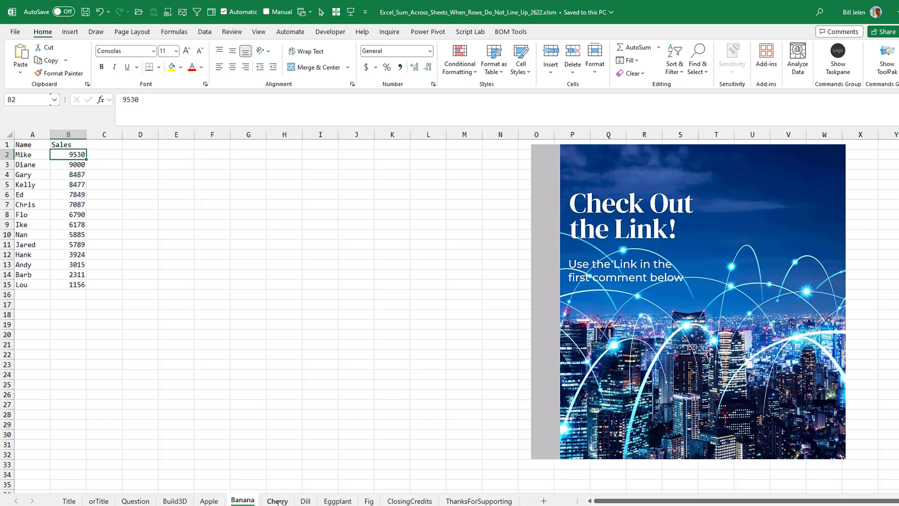
left_click(277, 501)
left_click(306, 501)
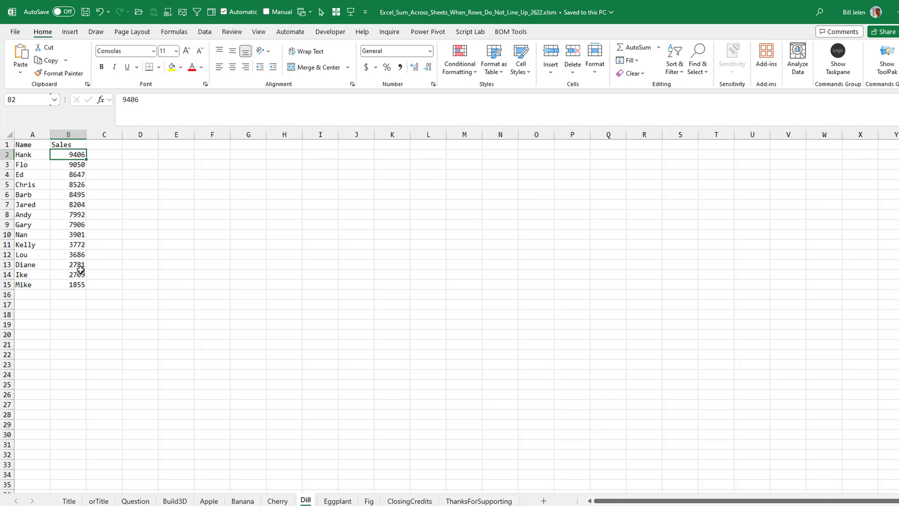
left_click(209, 500)
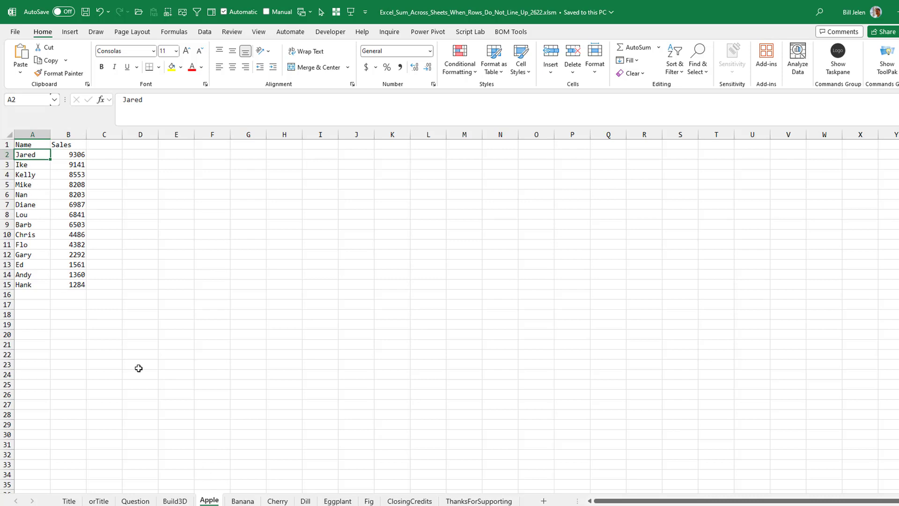
Step: Enter =SUM(Apple:Fig!B2:B15) in Build3D cell G3, giving 476453
left_click(174, 500)
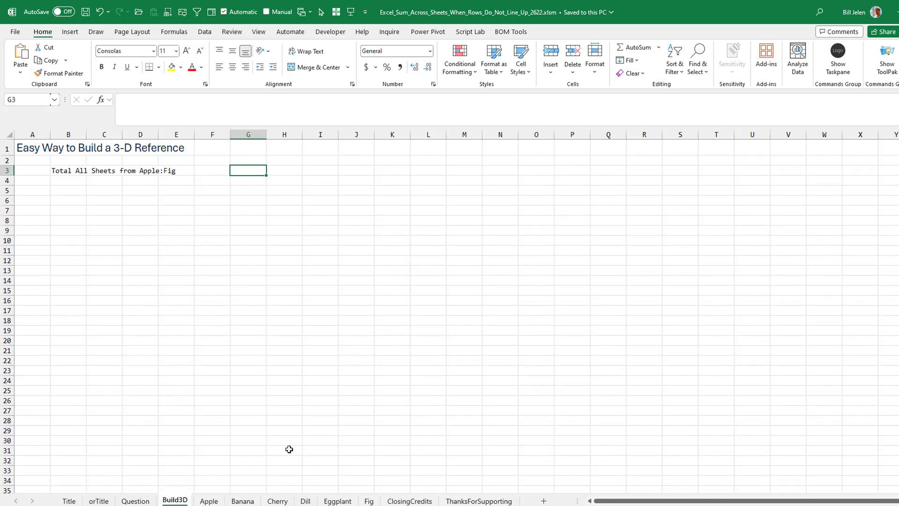
type("=sum(")
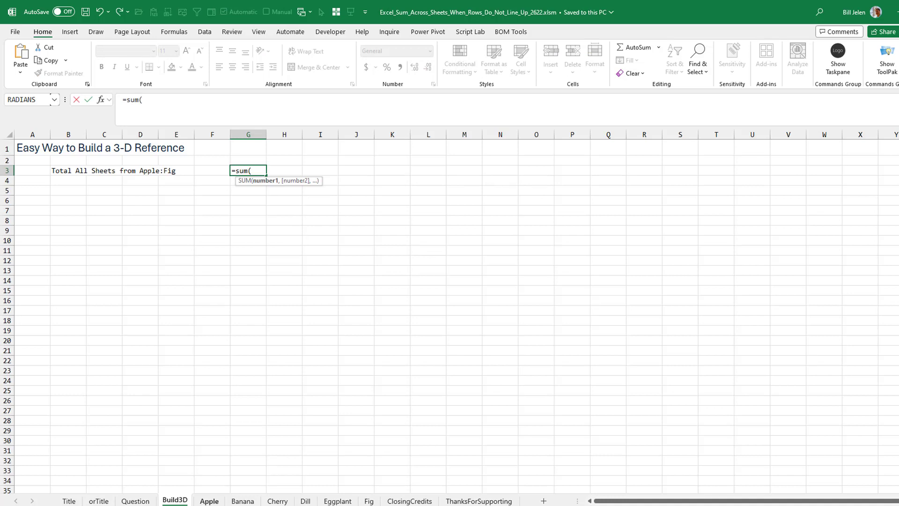
left_click(209, 500)
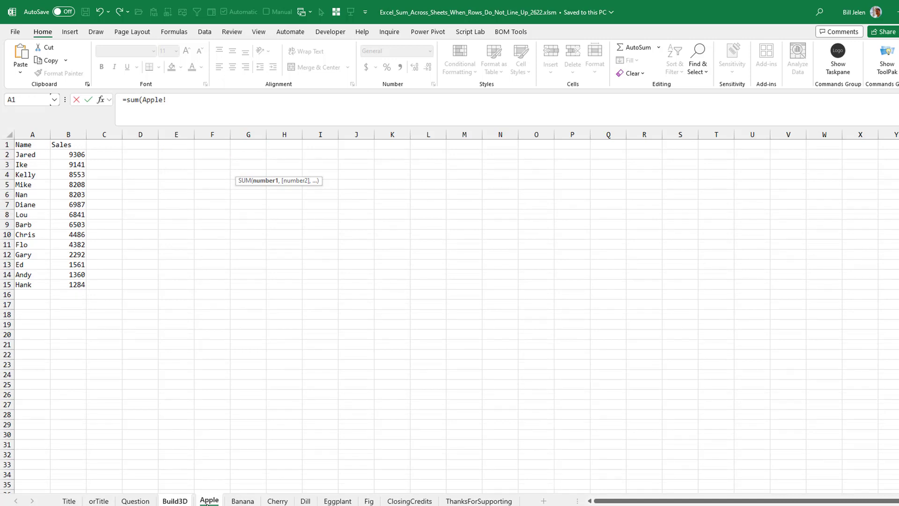
left_click(369, 501, "shift")
left_click_drag(77, 154, 77, 285)
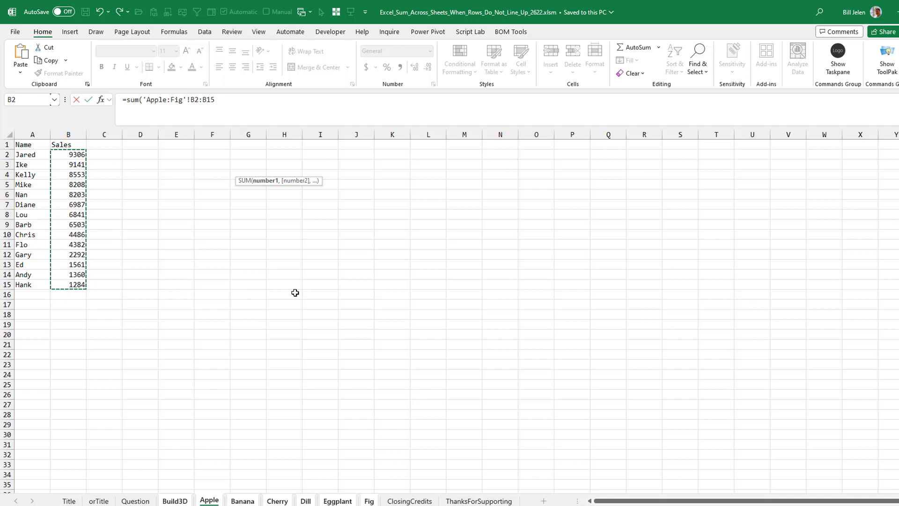
type(")")
key("Return")
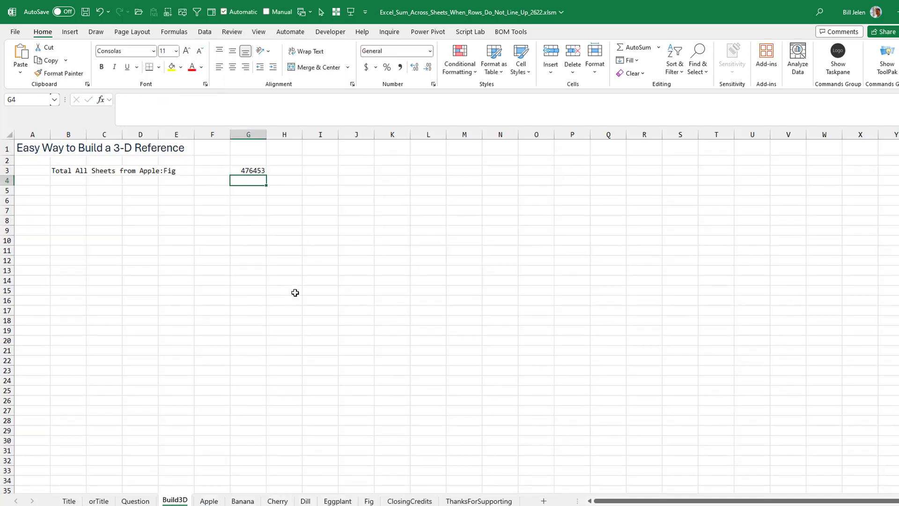
key("Up")
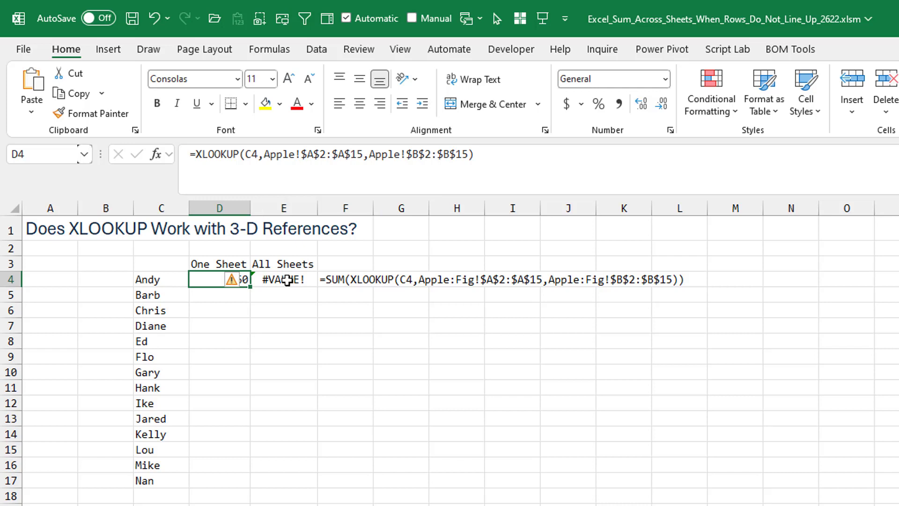
Step: Check the Apple:Fig XLOOKUP formula in E4, then move to the FILTER test sheet
left_click(287, 279)
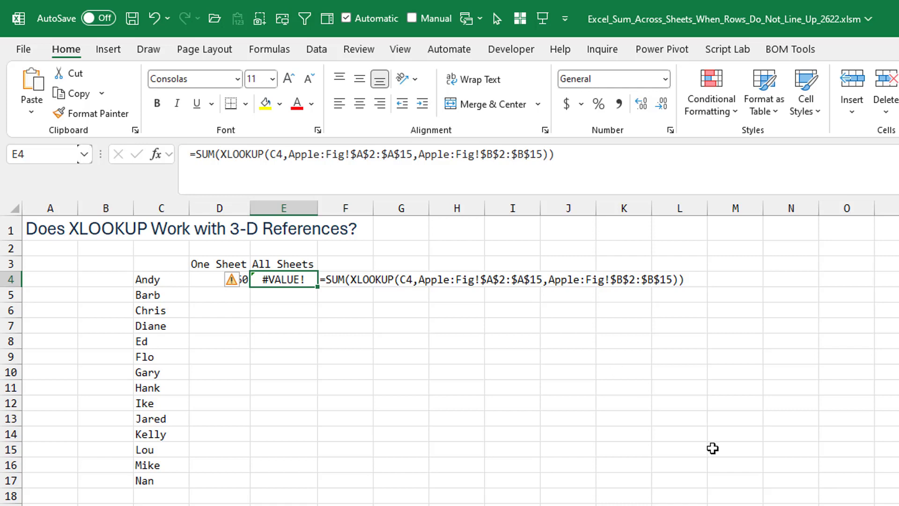
key("ctrl+Page_Down")
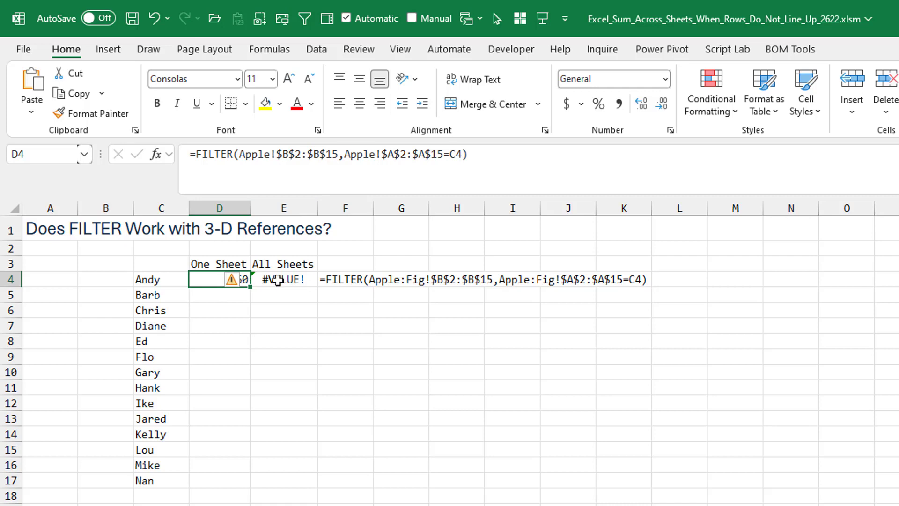
Step: Check the Apple:Fig FILTER formula in E4, then move to the SUMIFS test sheet
left_click(278, 281)
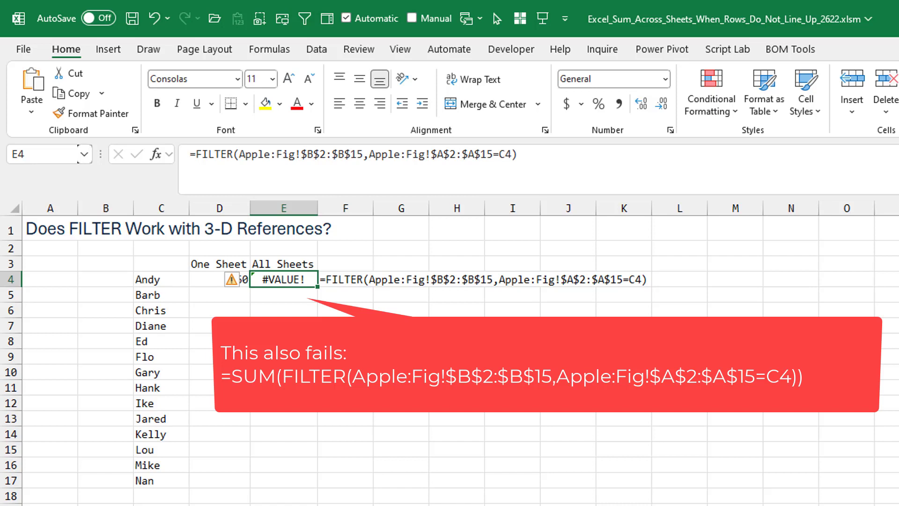
key("ctrl+Page_Down")
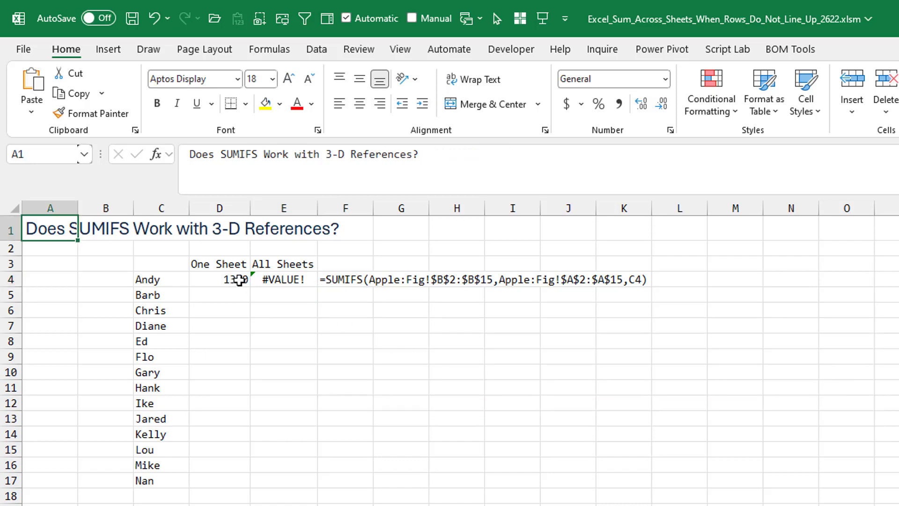
Step: Compare the one-sheet SUMIFS in D4 with the Apple:Fig SUMIFS in E4, then go to TEXTJOIN
left_click(234, 279)
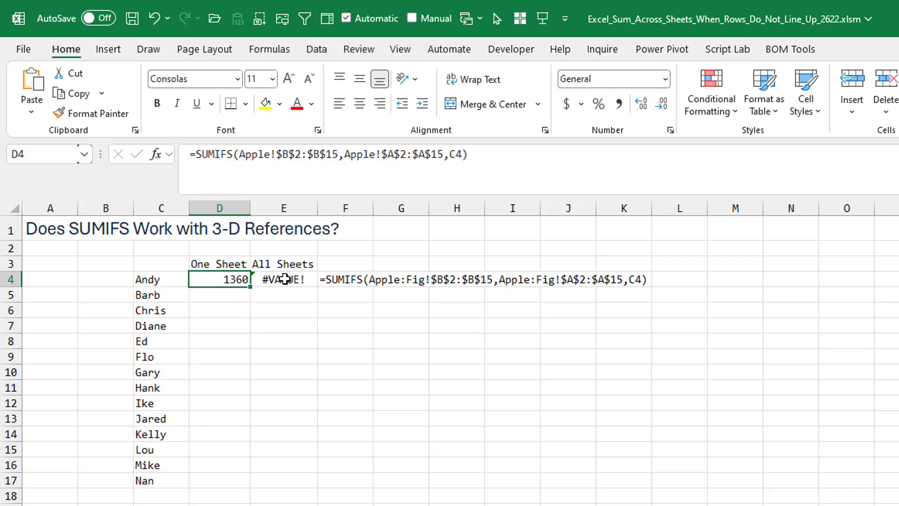
left_click(285, 279)
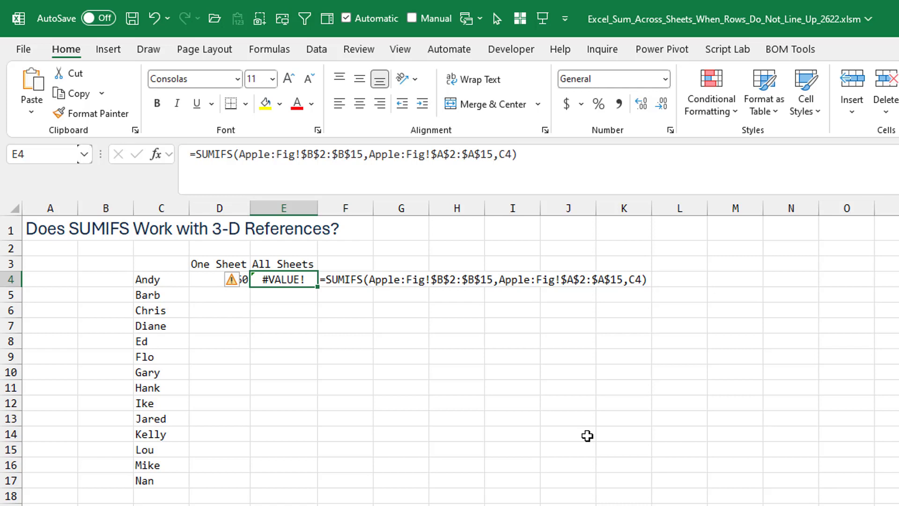
key("ctrl+Page_Down")
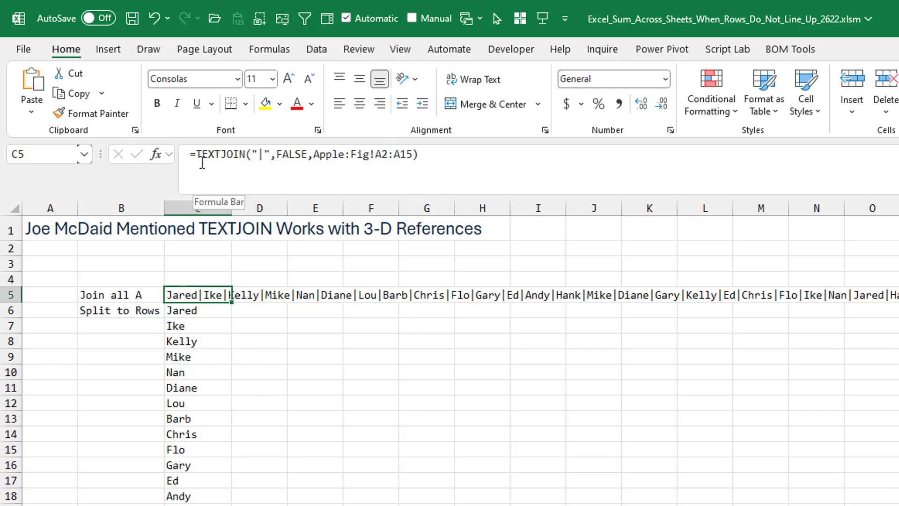
Step: Review the TEXTJOIN formula in C5 with its ignore_empty argument against the Apple name list
left_click(259, 153)
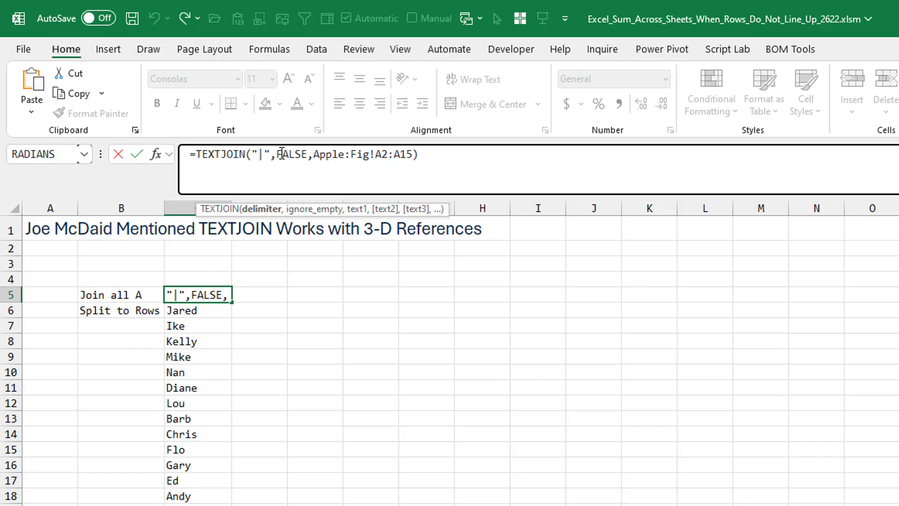
left_click(282, 154)
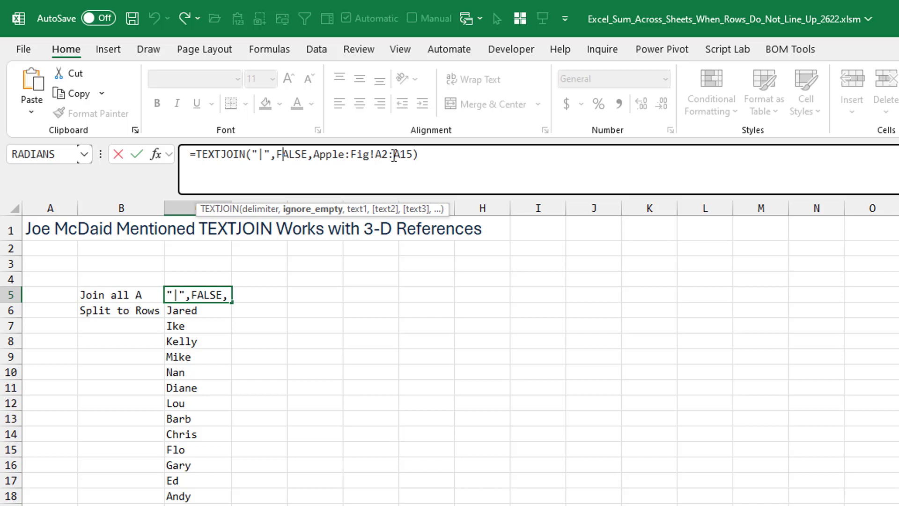
key("ctrl+Return")
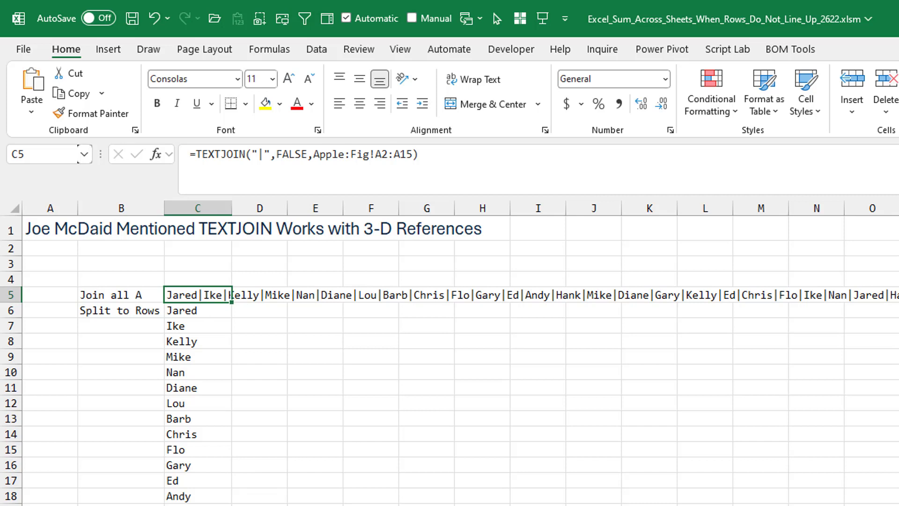
key("ctrl+Page_Down")
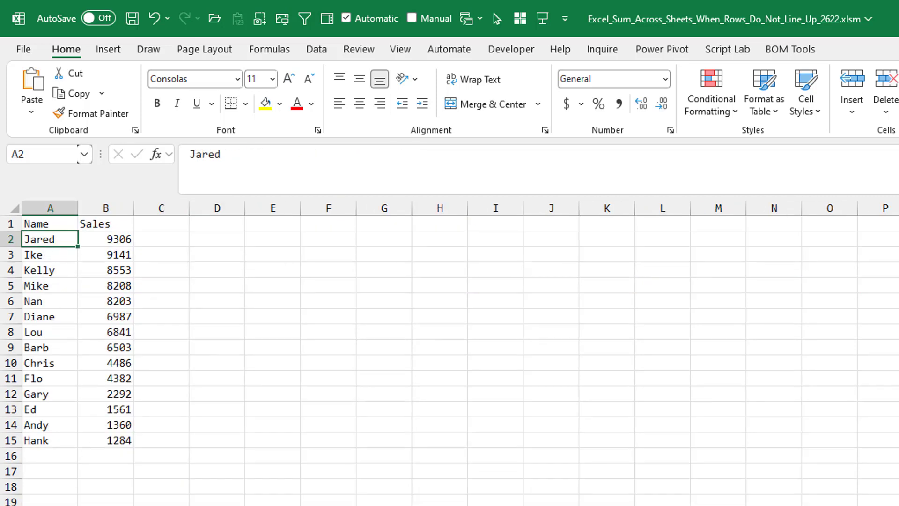
key("ctrl+Page_Up")
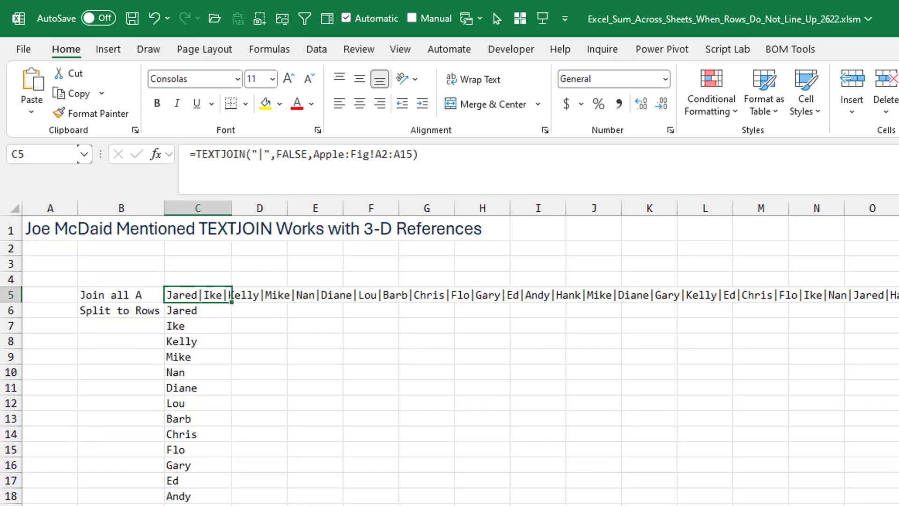
left_click(192, 309)
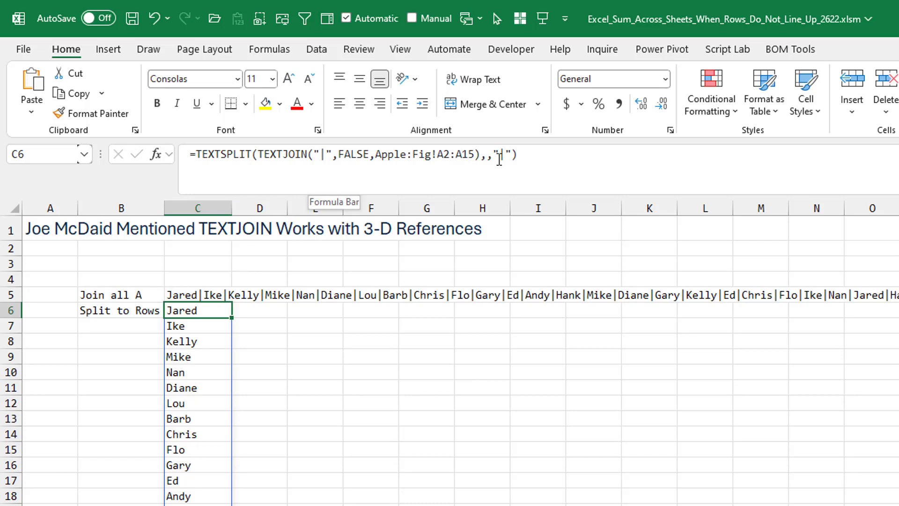
Step: Confirm C6 as =TEXTSPLIT(TEXTJOIN("|",FALSE,Apple:Fig!A2:A15),,"|") and check the spilled name list
left_click(491, 157)
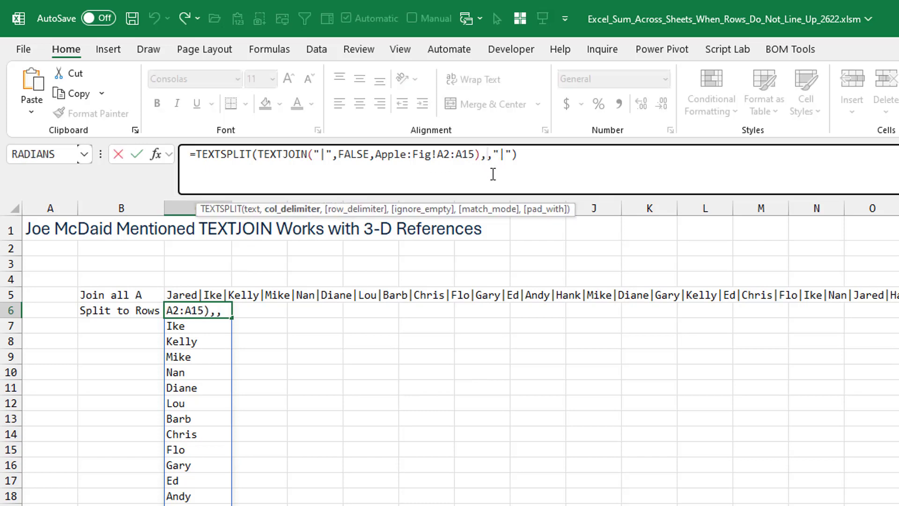
left_click(500, 154)
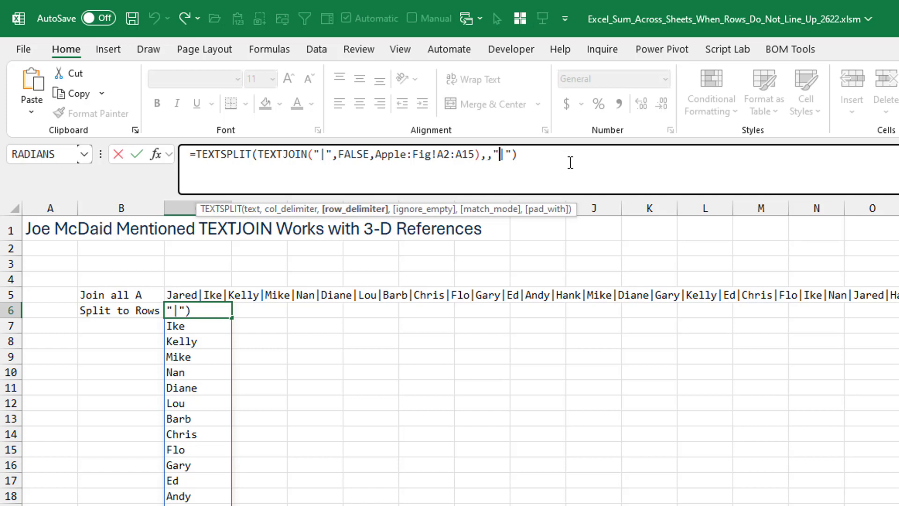
key("ctrl+Return")
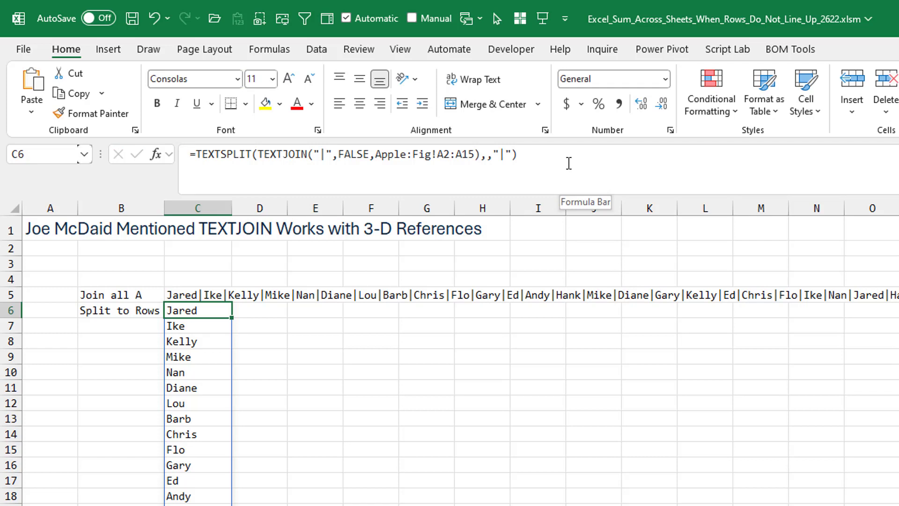
key("Up")
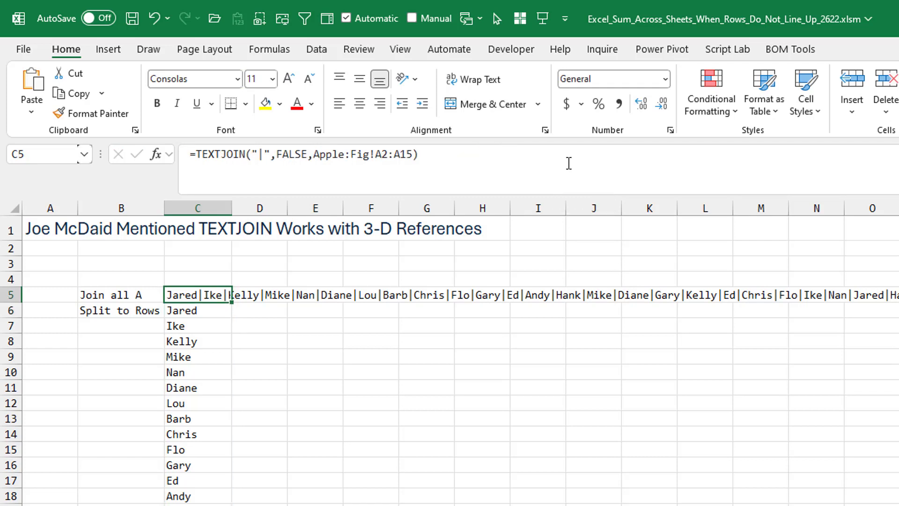
key("Down")
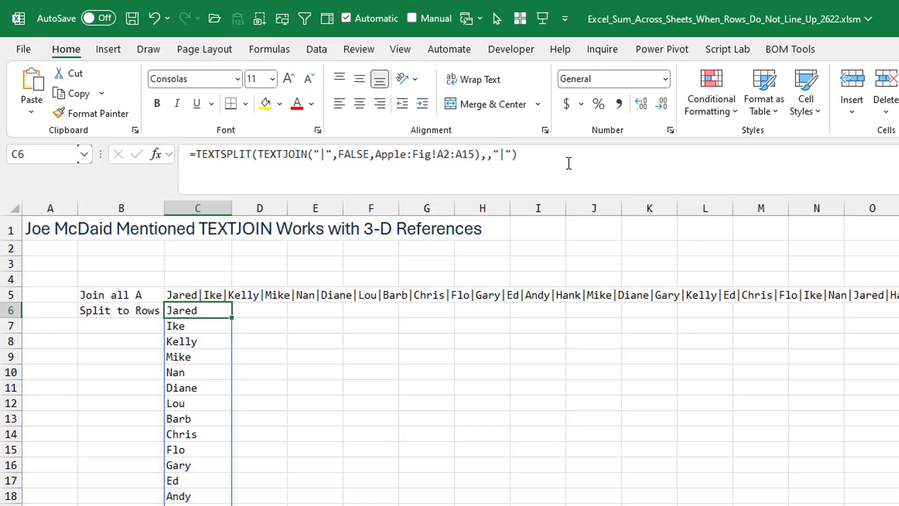
key("Page_Down")
key("Page_Down")
key("Page_Down")
key("Page_Down")
key("Page_Up")
key("Page_Up")
key("Page_Up")
key("Page_Up")
key("ctrl+Page_Down")
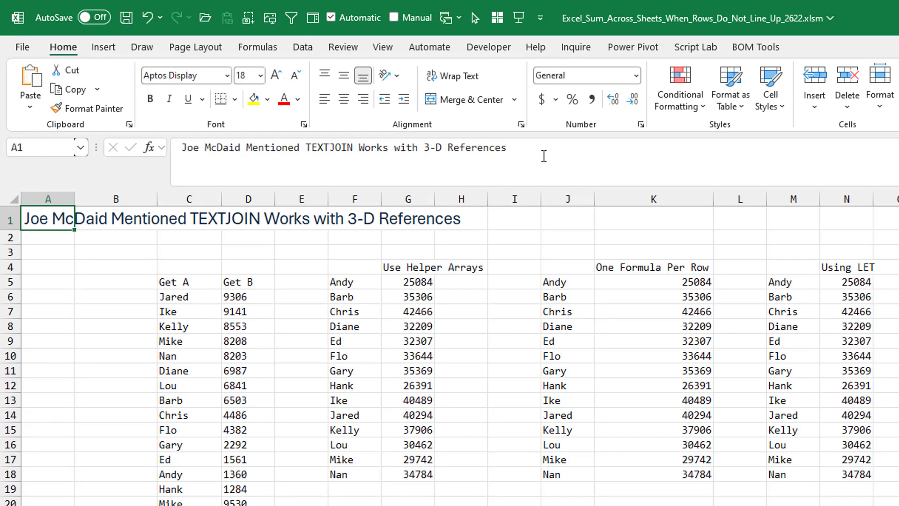
left_click(172, 296)
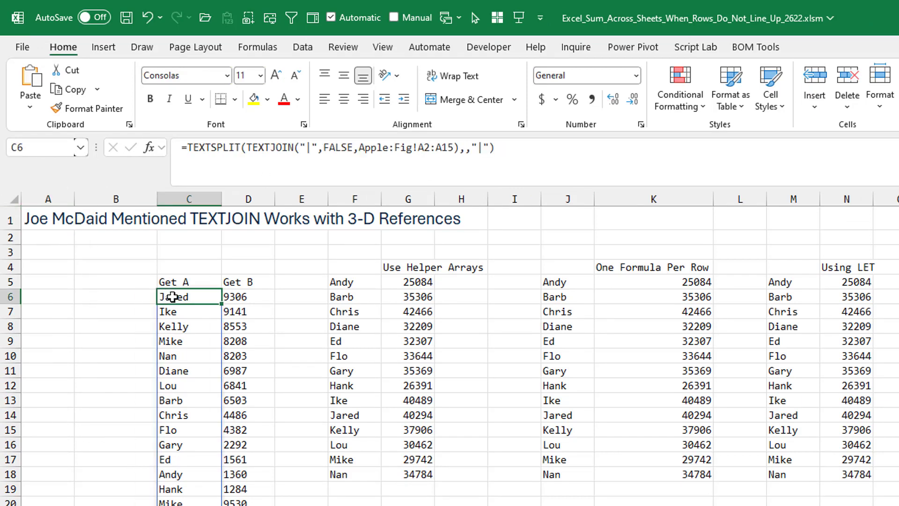
left_click(238, 298)
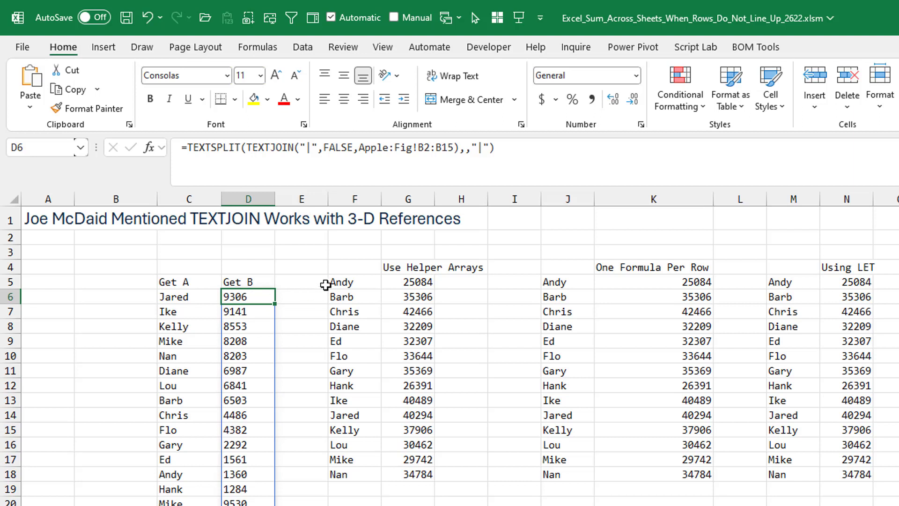
left_click_drag(345, 283, 340, 469)
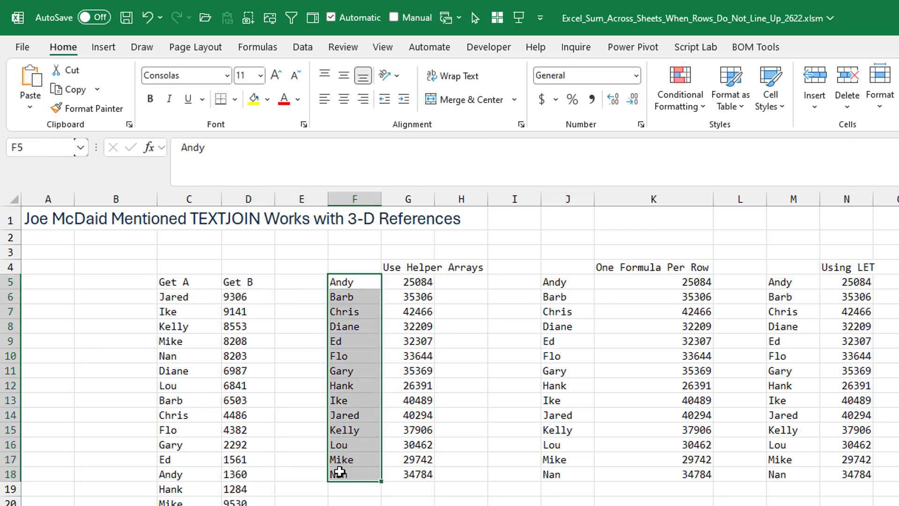
left_click(407, 283)
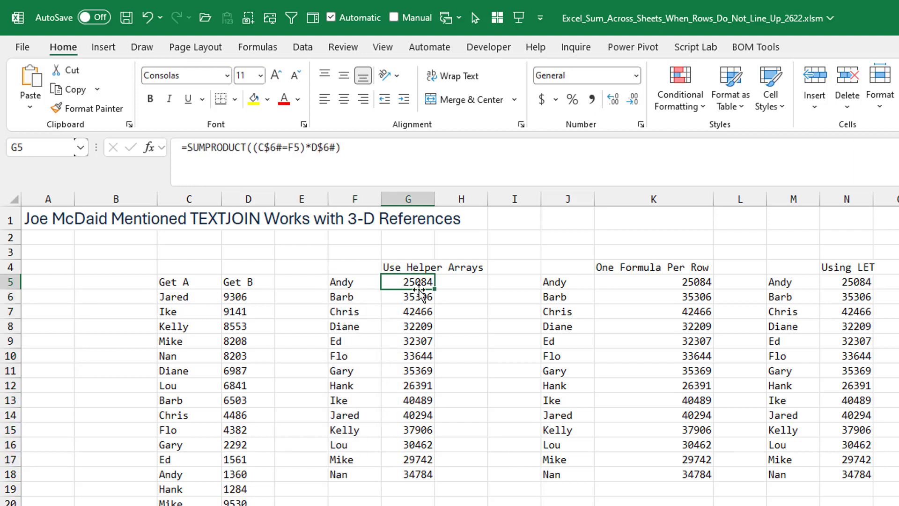
key("F2")
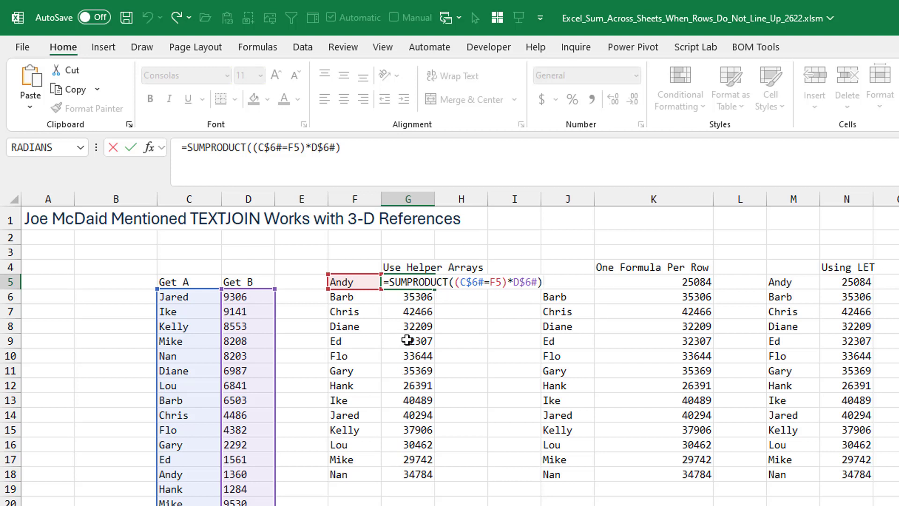
key("Return")
key("Up")
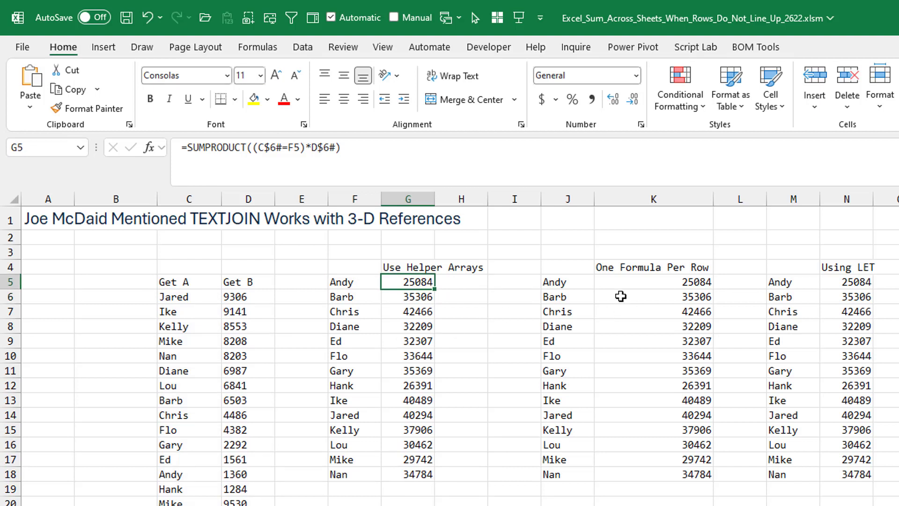
Step: Inspect the references in the one-formula-per-row total in K5 without changing it
left_click(669, 282)
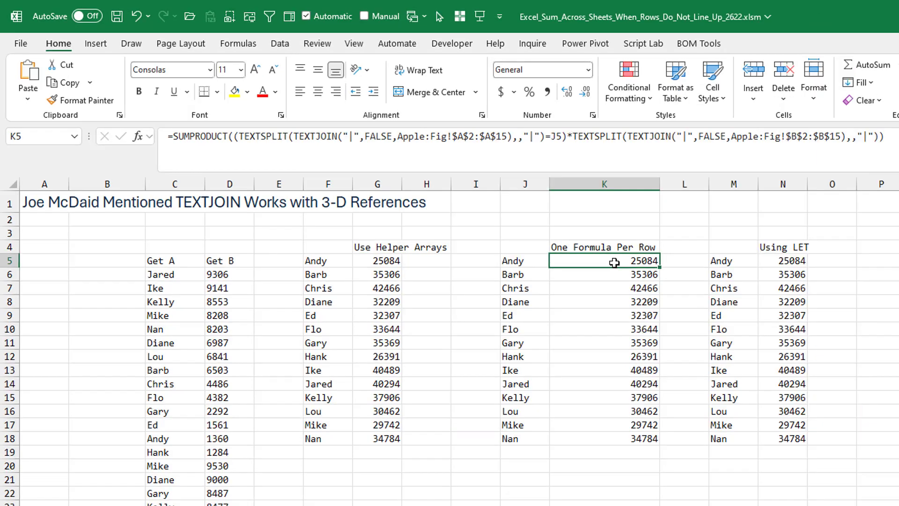
double_click(613, 263)
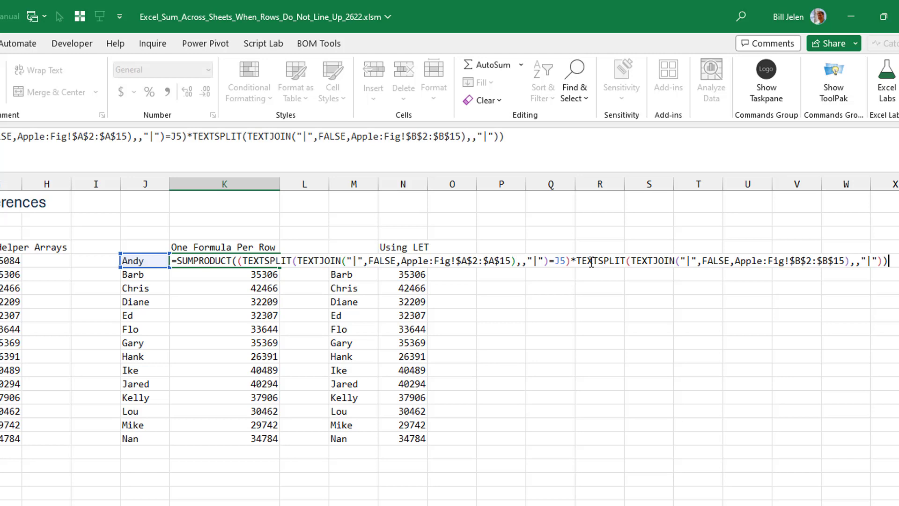
key("Escape")
key("Right")
key("Right")
key("Right")
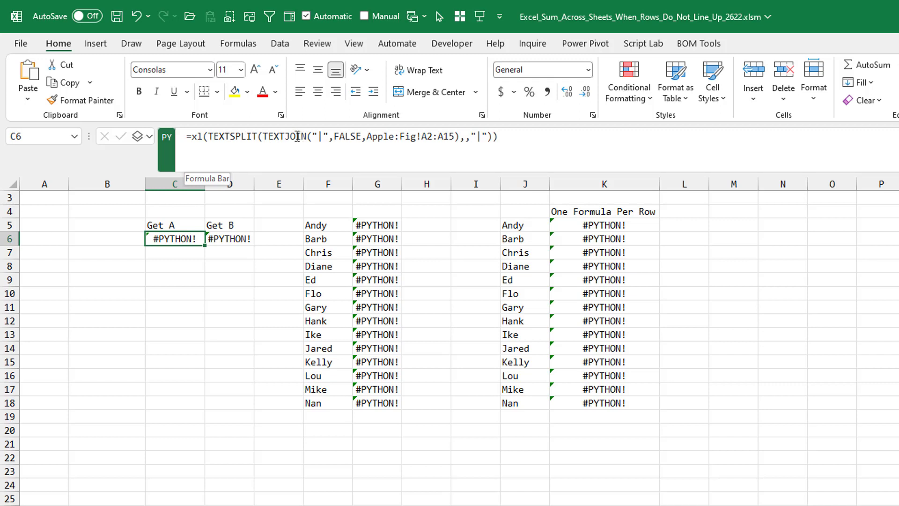
Step: Review the Python Get B formula in D6, SUMPRODUCT in G5 and total in K5
left_click(241, 238)
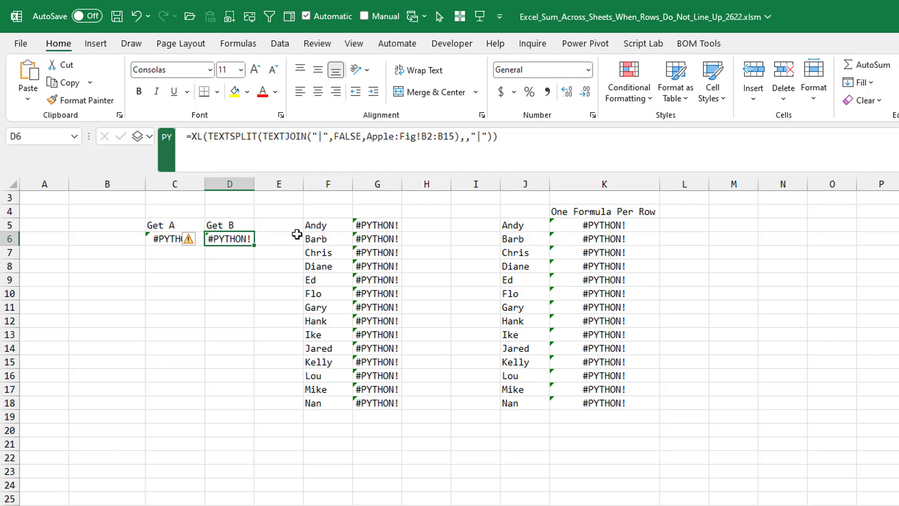
left_click(364, 224)
left_click(614, 225)
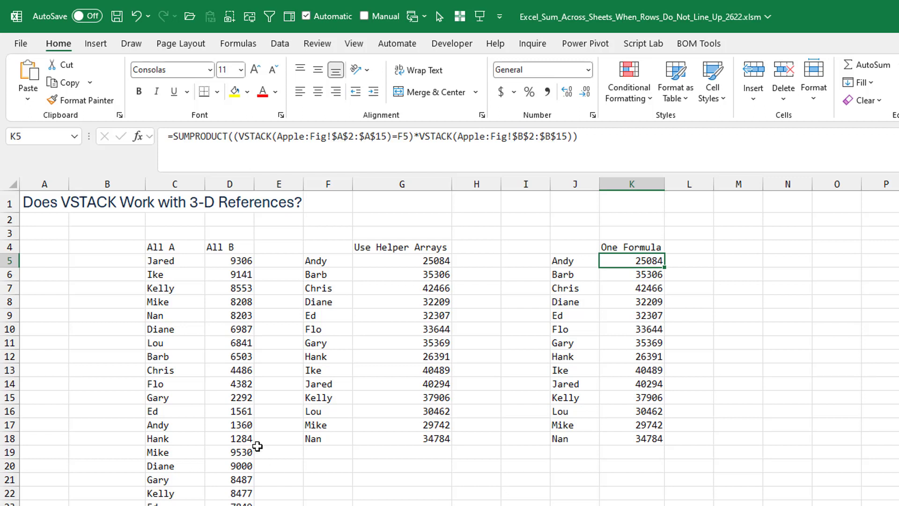
left_click(165, 261)
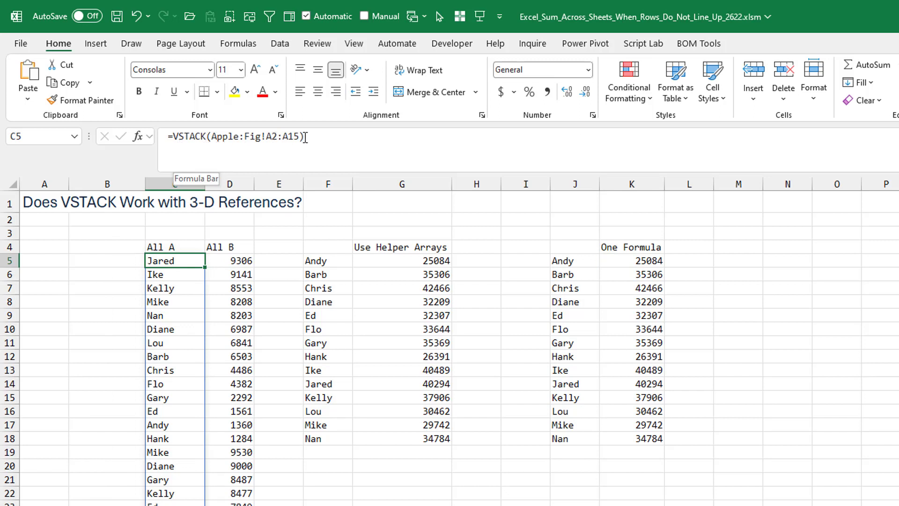
left_click(243, 260)
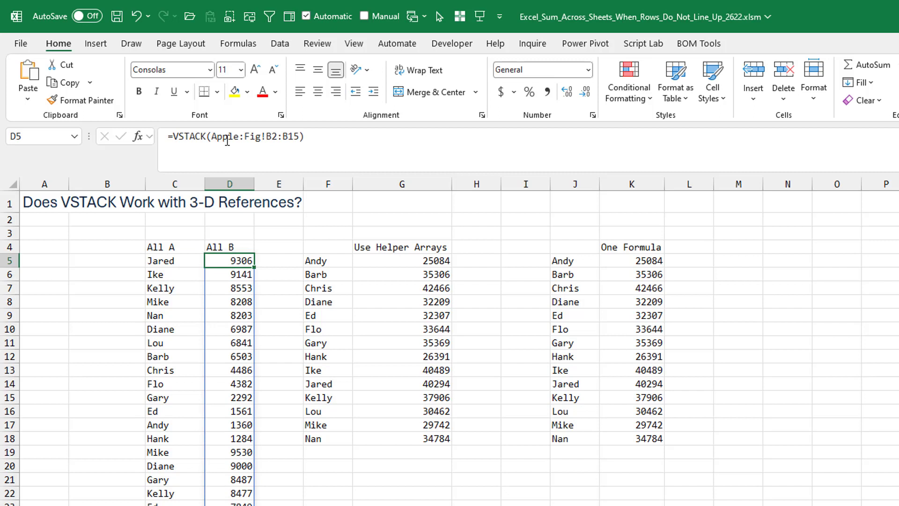
left_click(432, 260)
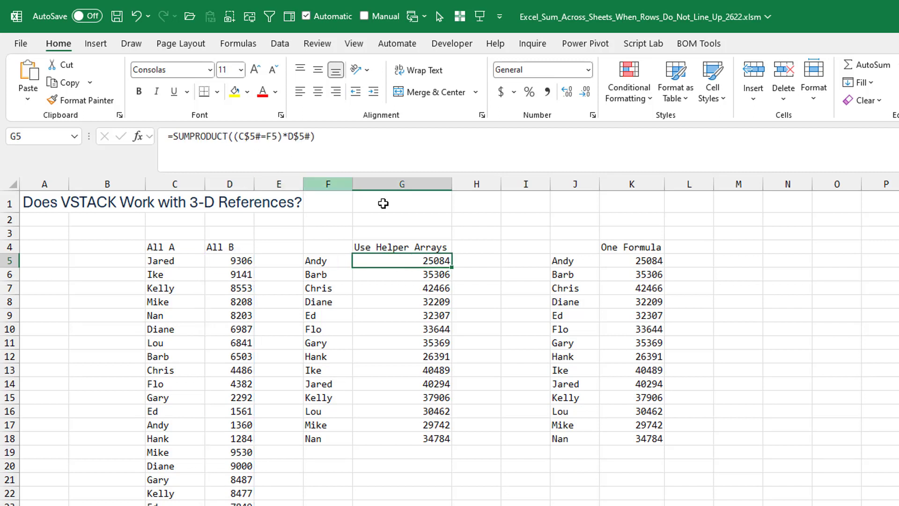
left_click(644, 261)
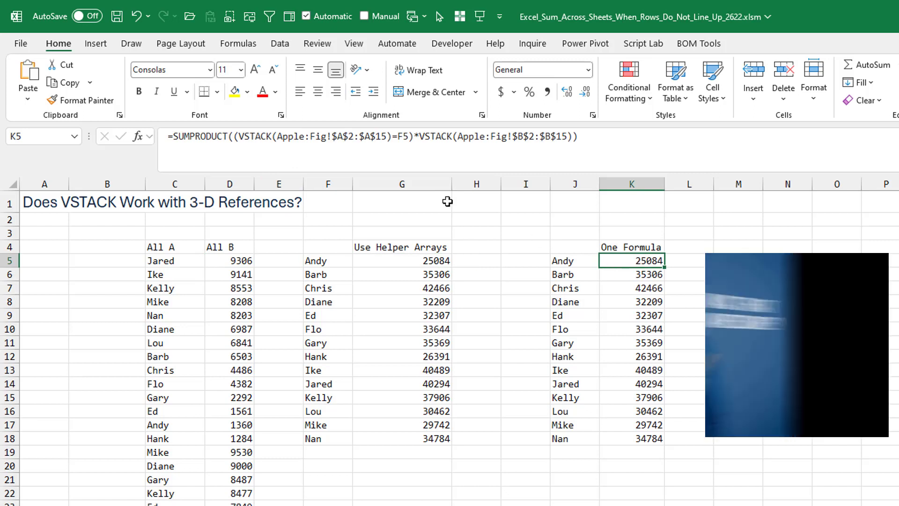